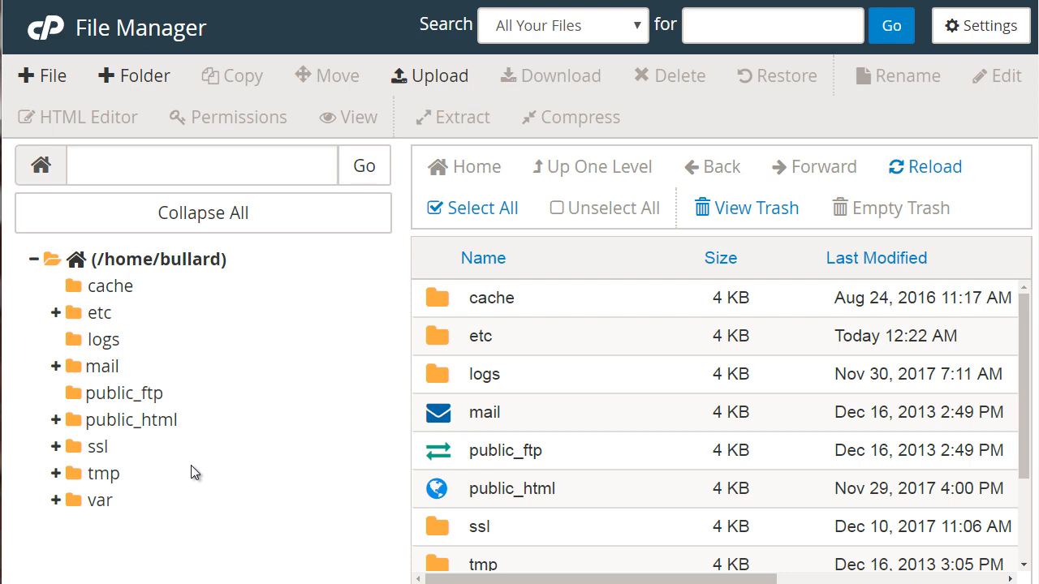
Step: Create a folder named newfolder inside public_html
click(150, 424)
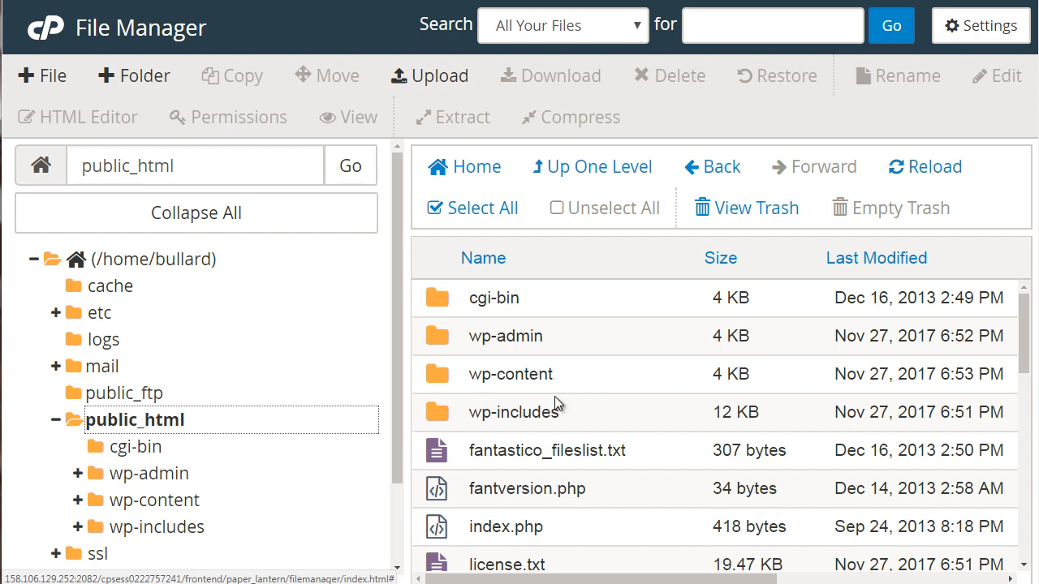
mouse_move(1022, 356)
mouse_down()
mouse_move(1025, 378)
mouse_move(1024, 358)
mouse_up()
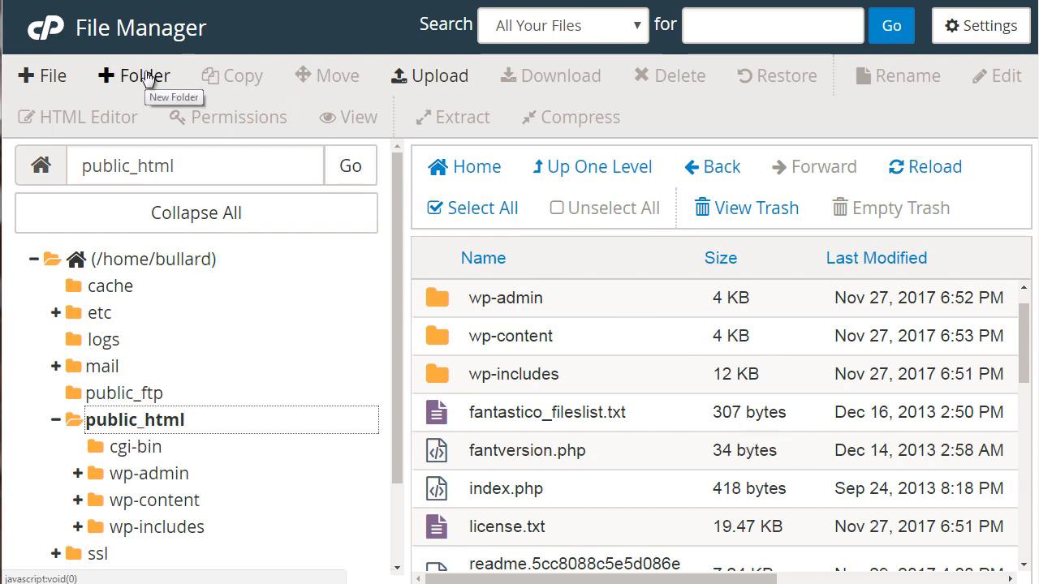
click(124, 81)
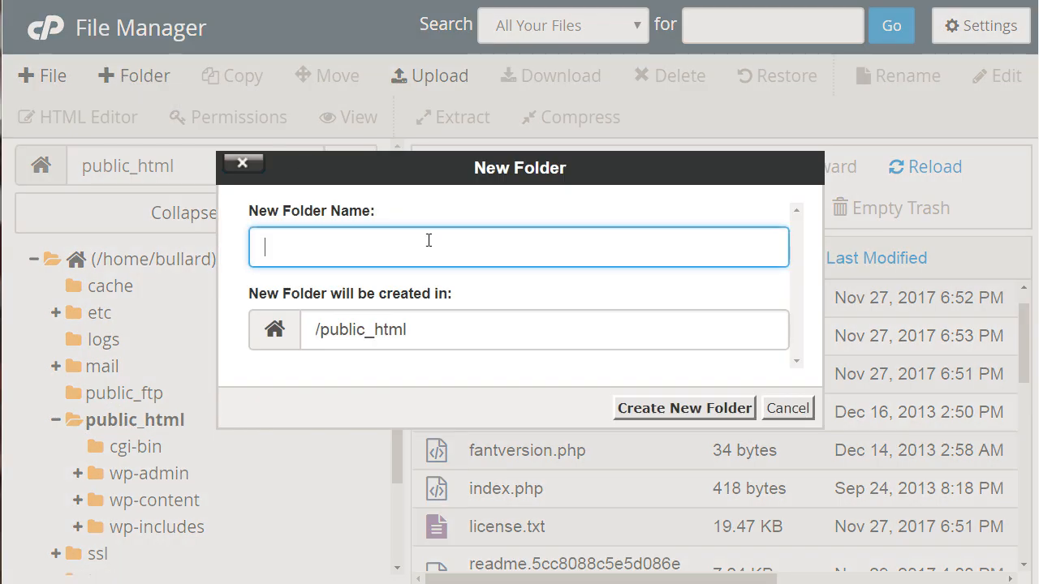
text(newfolder)
click(701, 413)
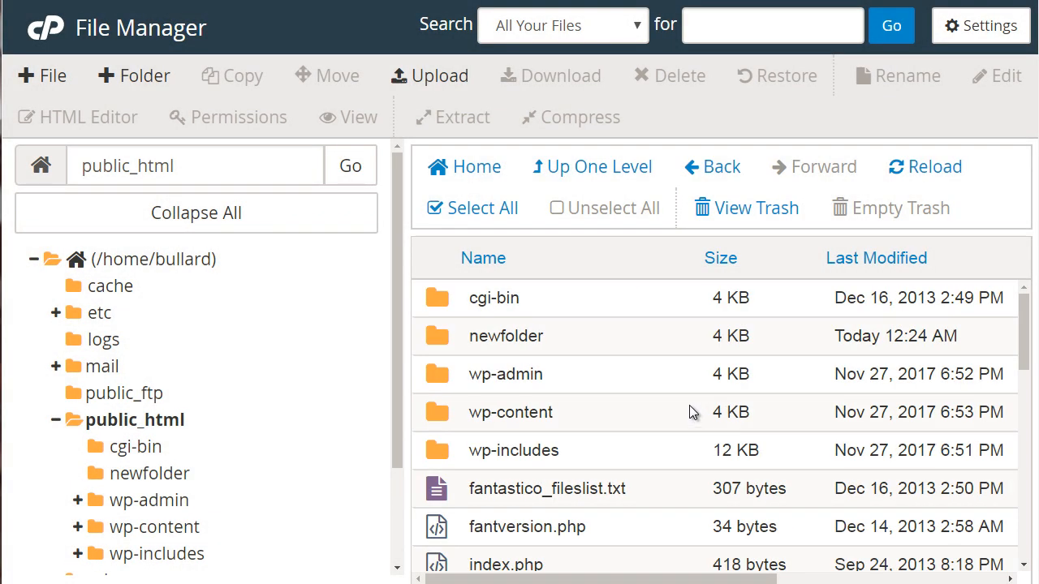
Step: Upload the check image from the local computer into newfolder and return to the folder's file list
click(654, 348)
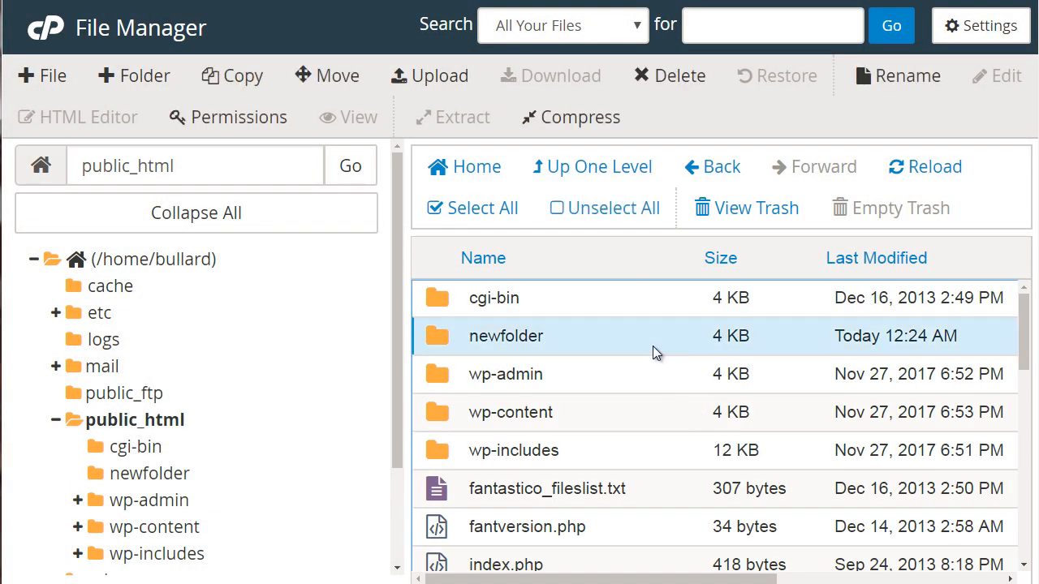
double_click(653, 348)
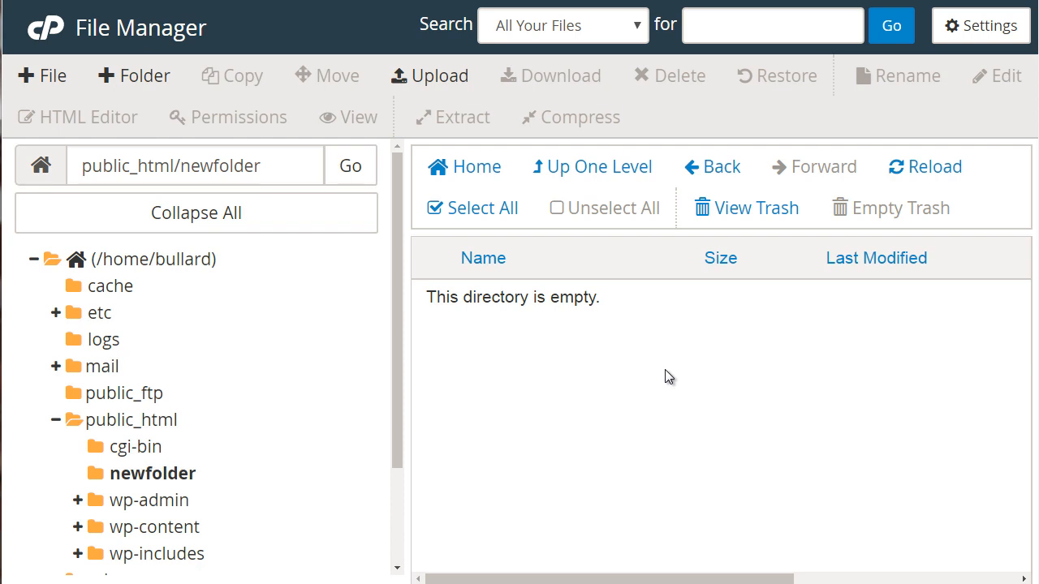
click(420, 83)
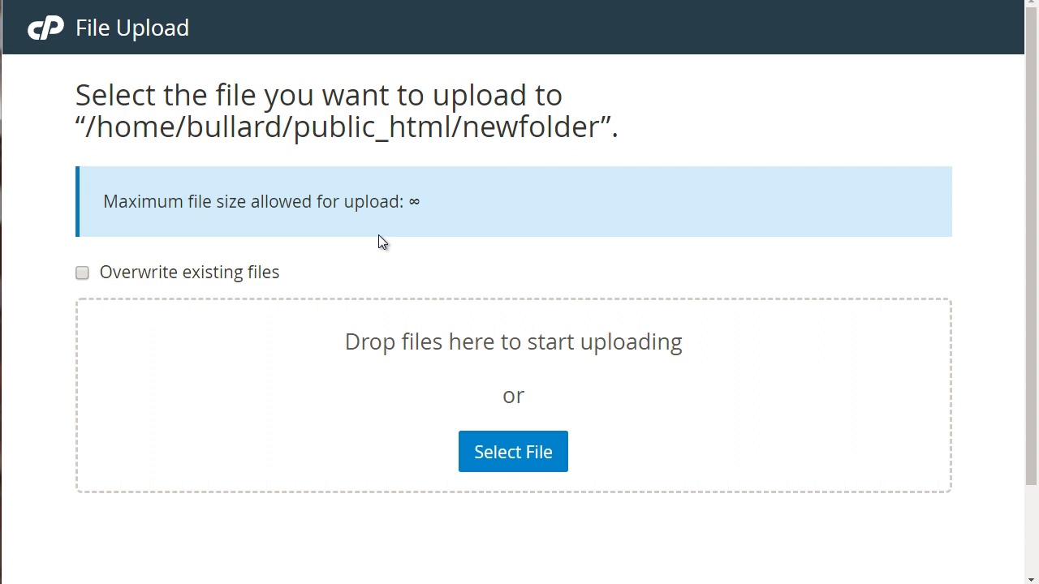
click(513, 454)
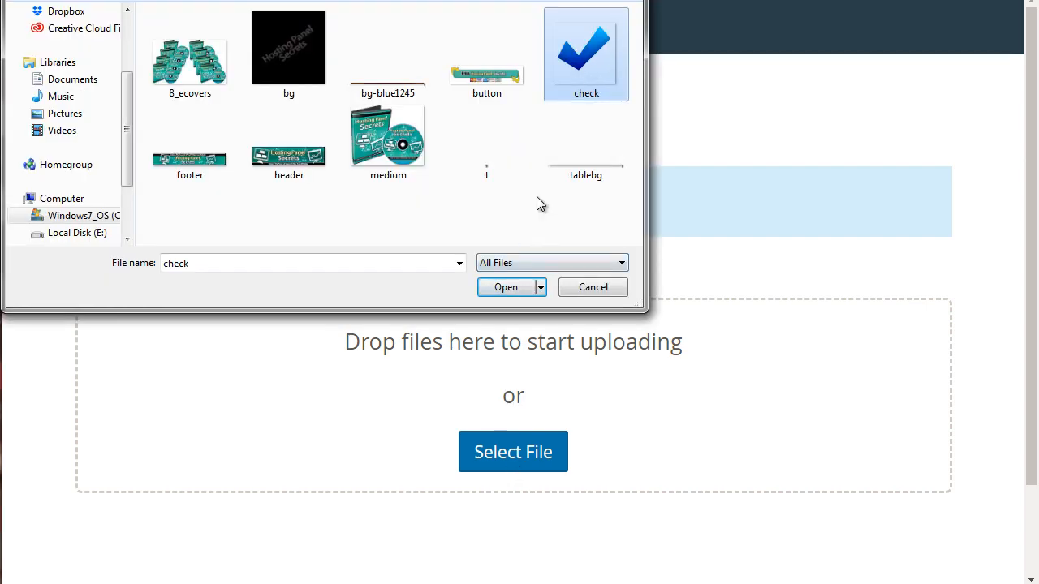
click(505, 289)
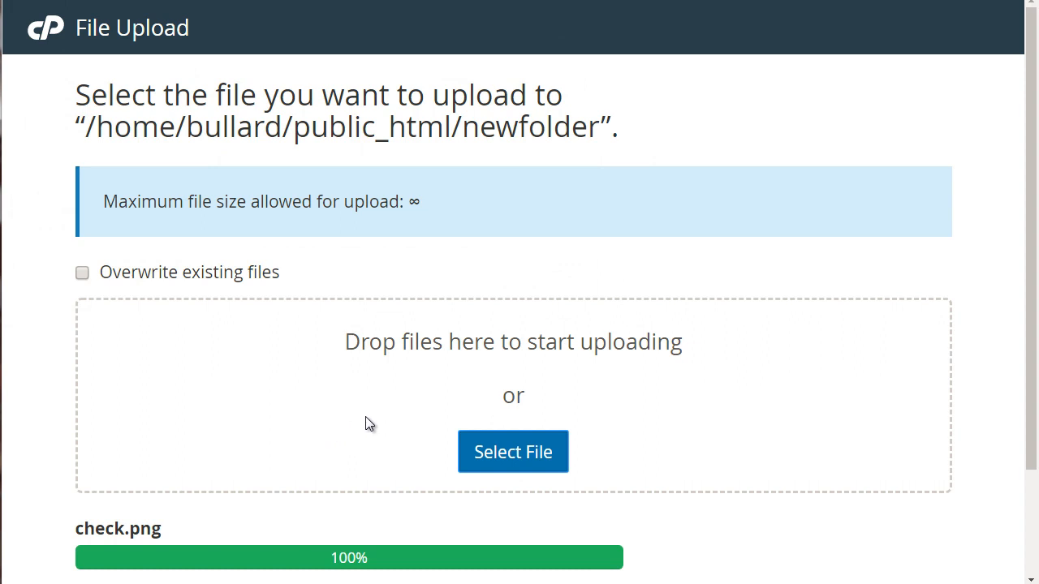
scroll(1030, 177, down, 2)
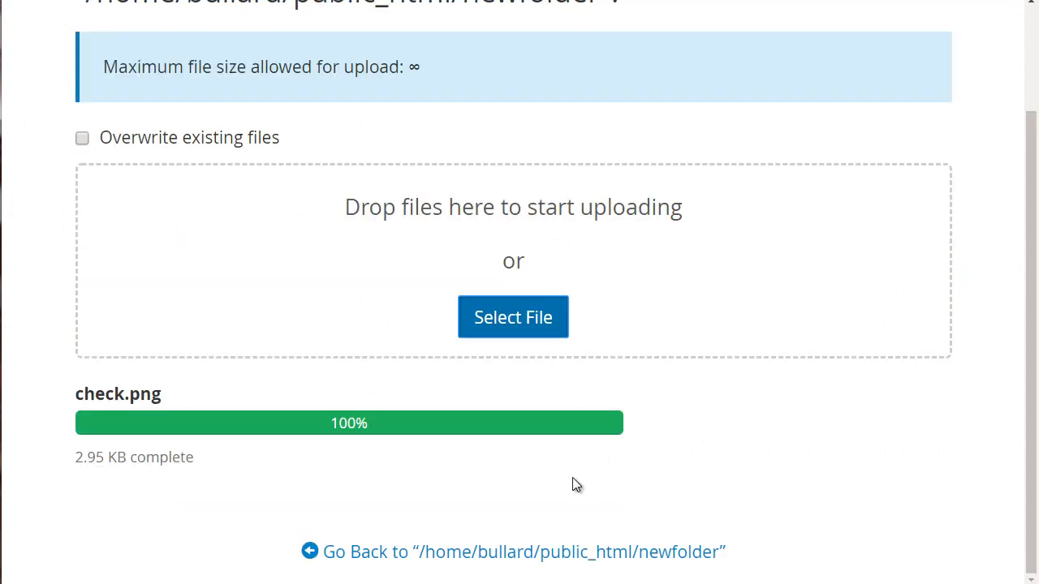
click(417, 553)
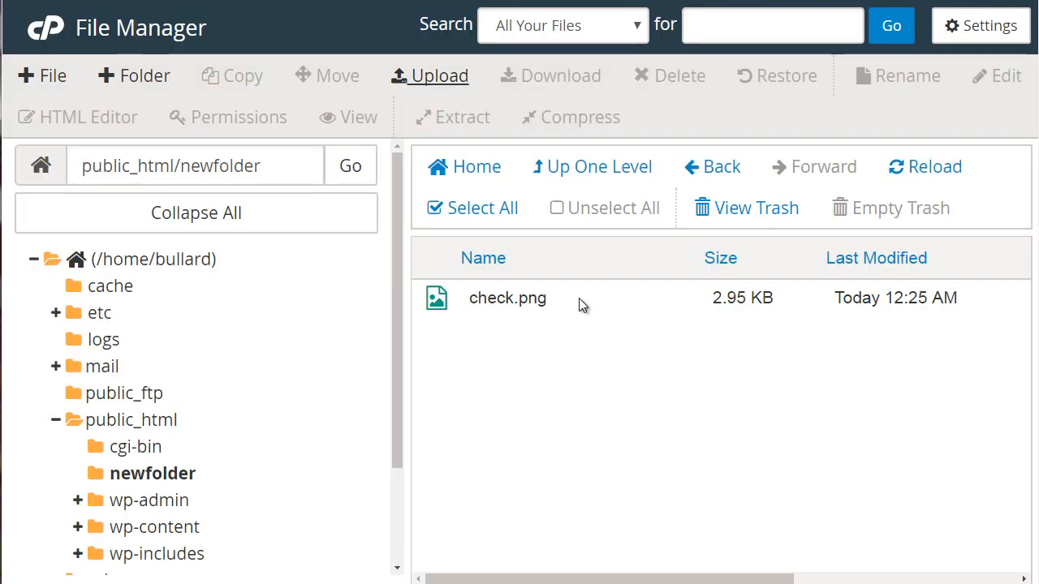
Step: Download check.png from newfolder and compress it into a Zip Archive at /public_html/newfolder/check.png.zip
click(524, 301)
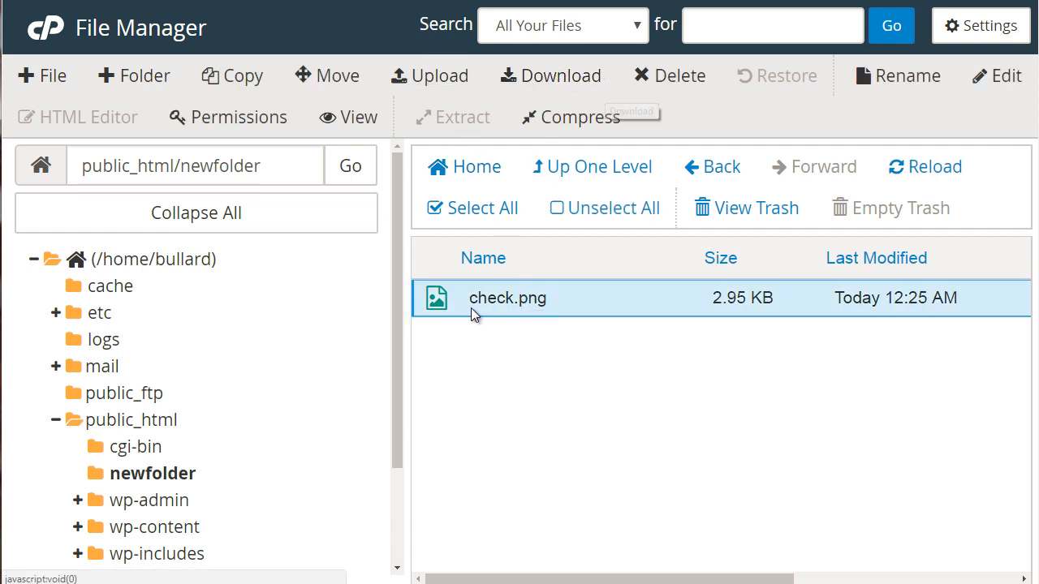
click(550, 78)
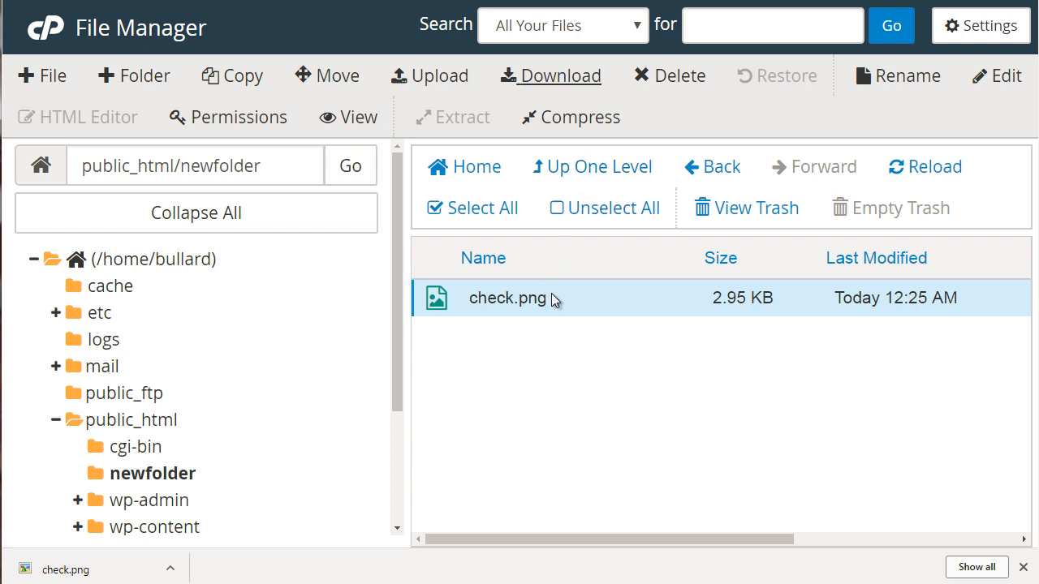
click(576, 121)
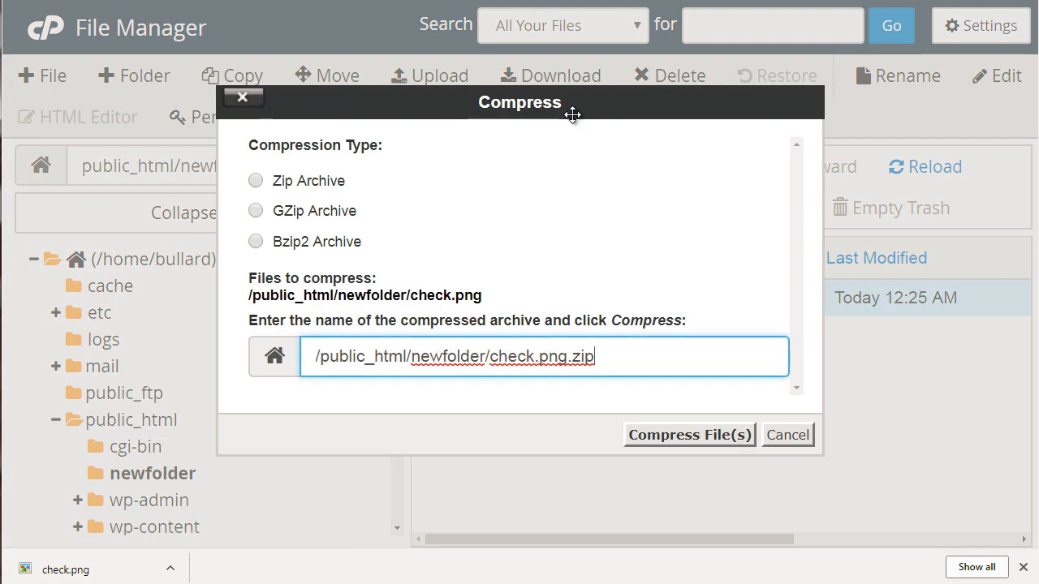
click(306, 180)
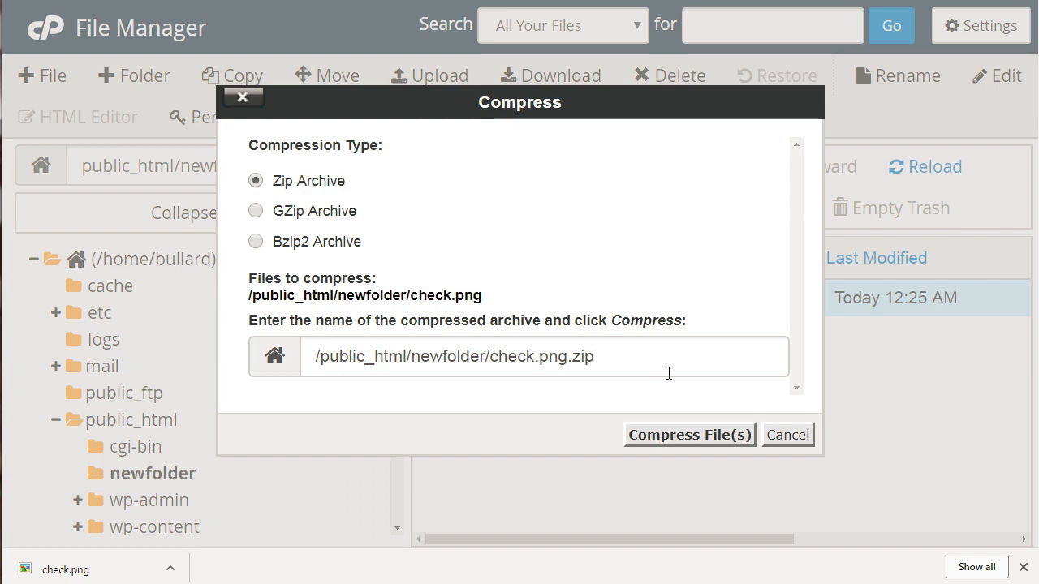
click(681, 430)
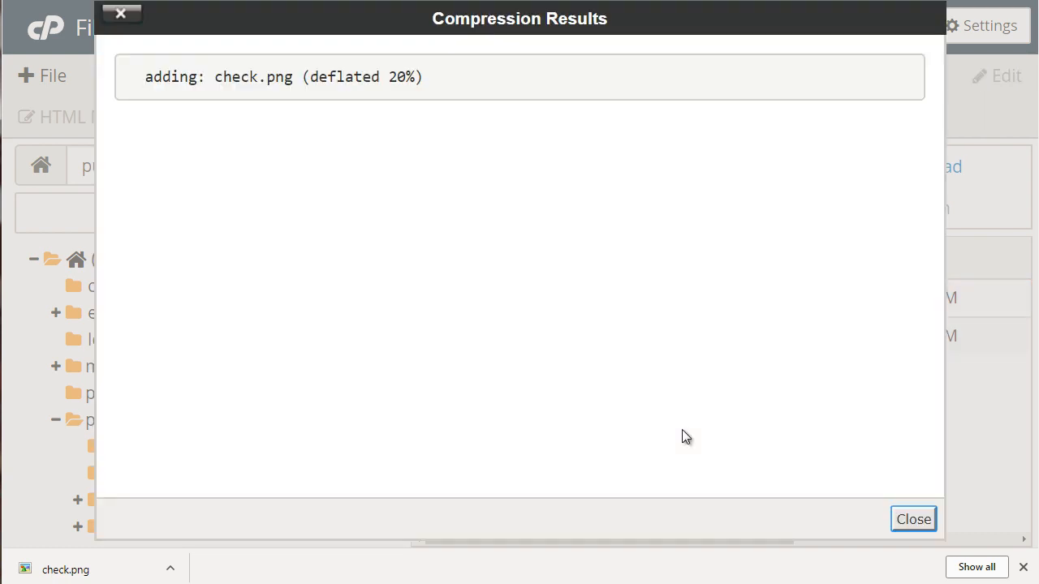
click(917, 519)
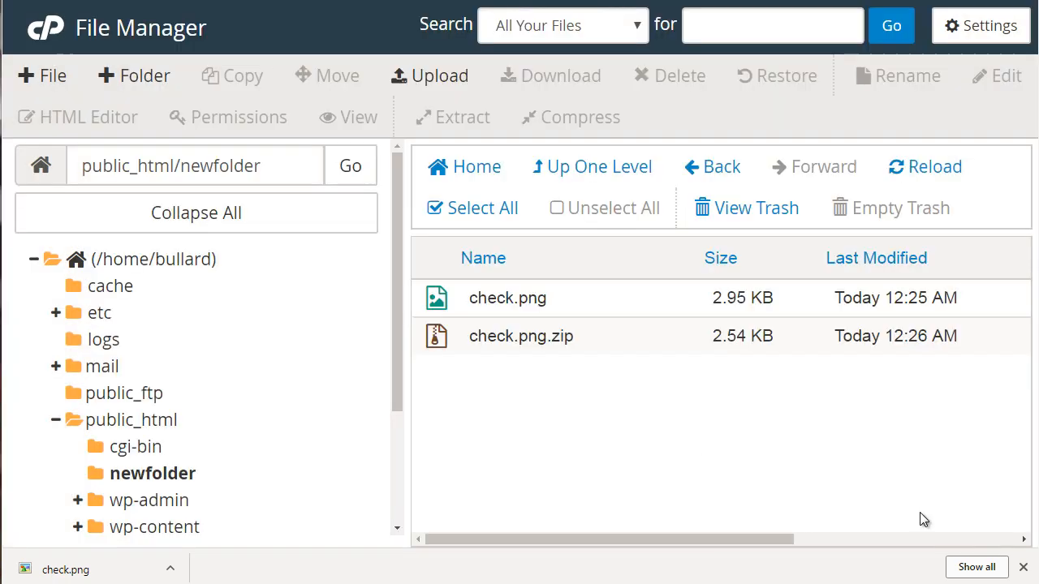
Step: Download check.png.zip to the local computer and delete the archive from newfolder
click(576, 336)
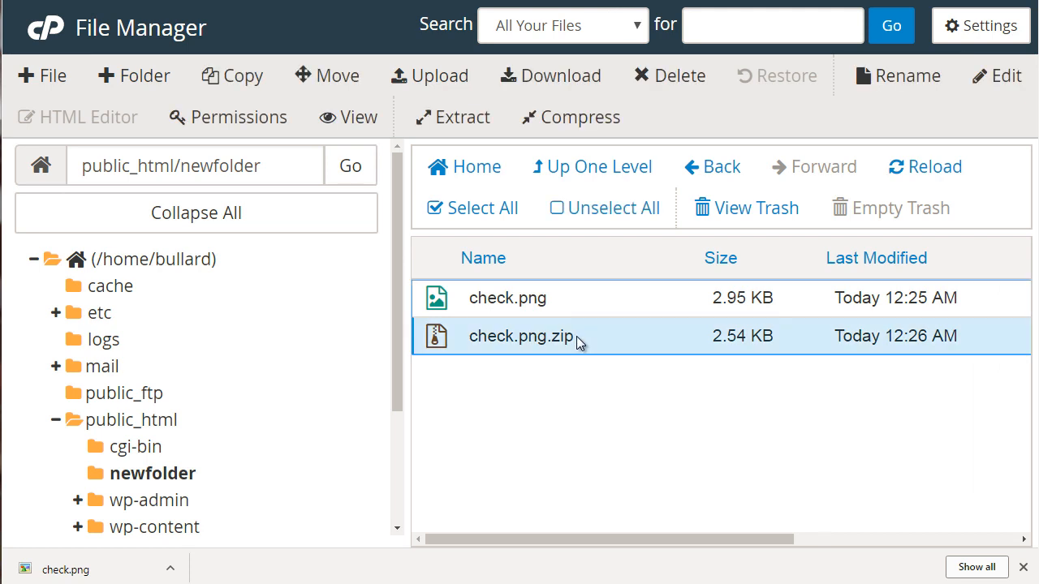
click(536, 75)
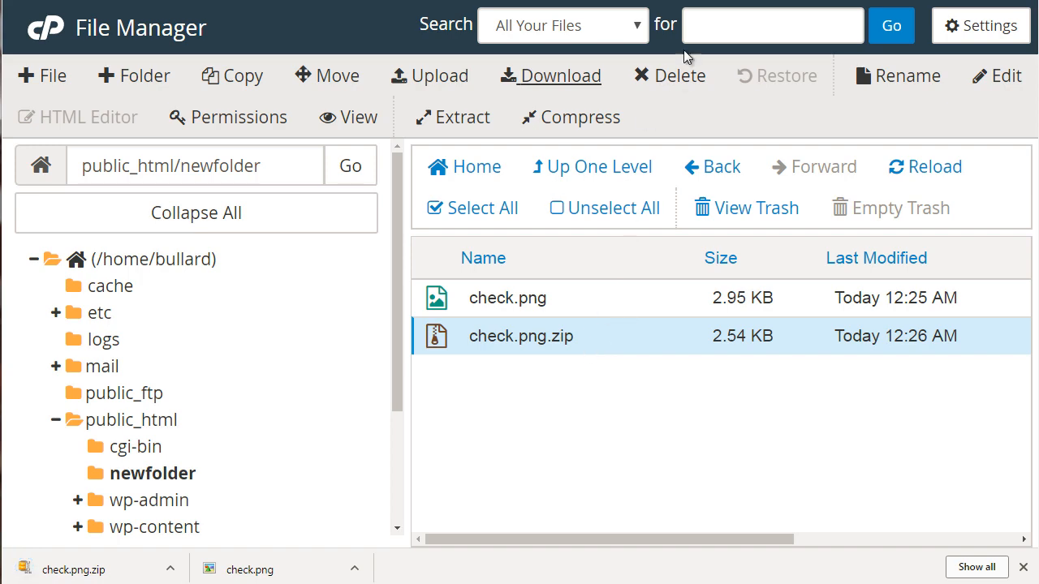
click(678, 75)
click(562, 284)
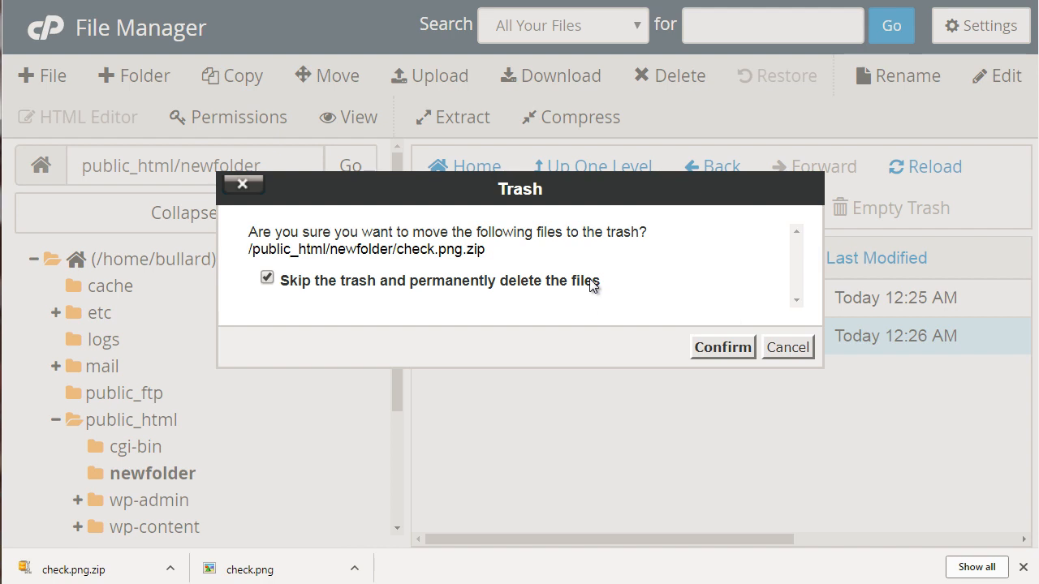
click(593, 284)
click(723, 351)
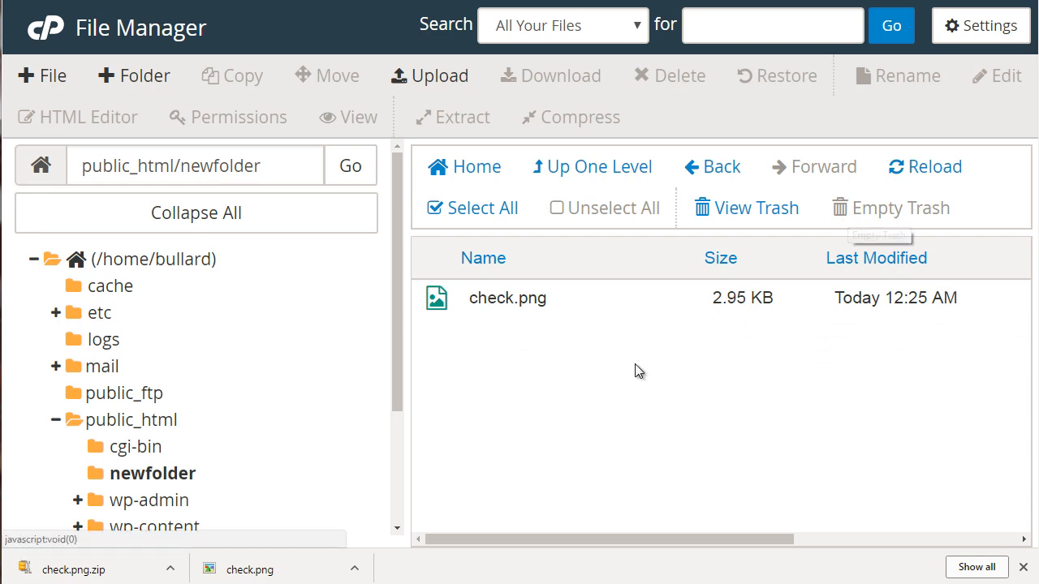
Step: Look at the rename and edit dialogs for check.png, cancelling each one
drag(396, 338, 398, 399)
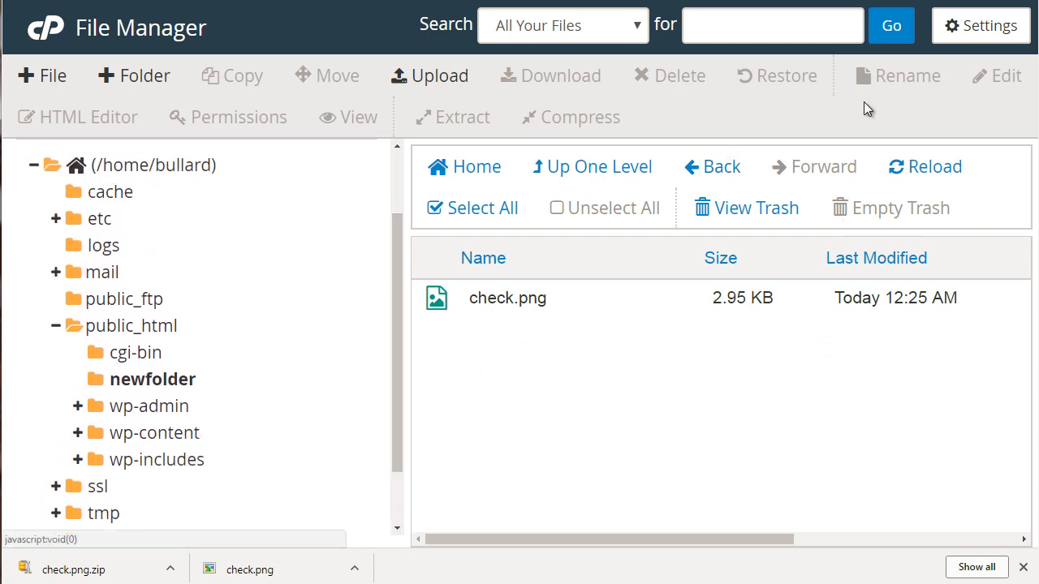
click(609, 302)
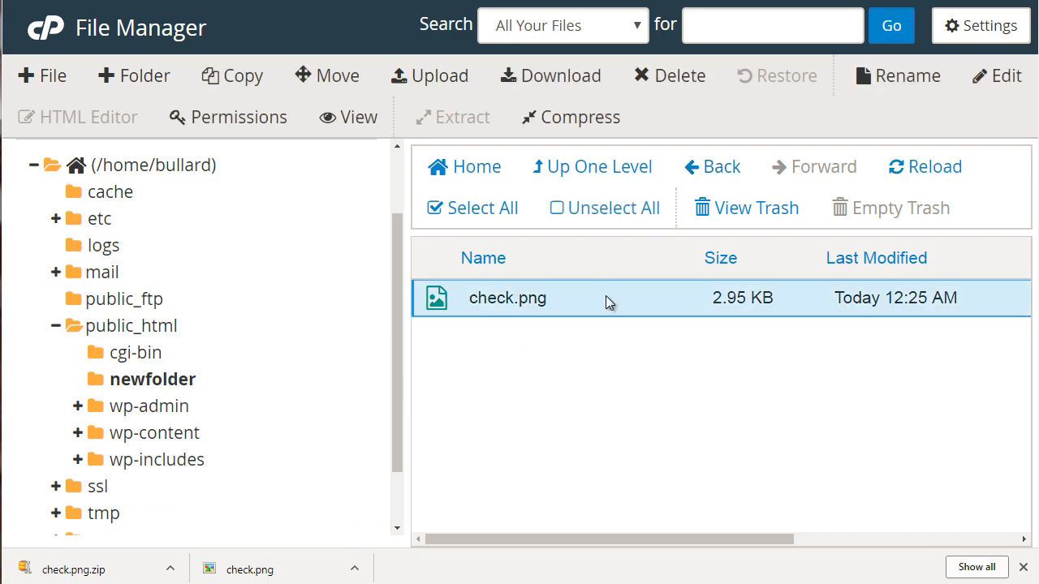
click(914, 73)
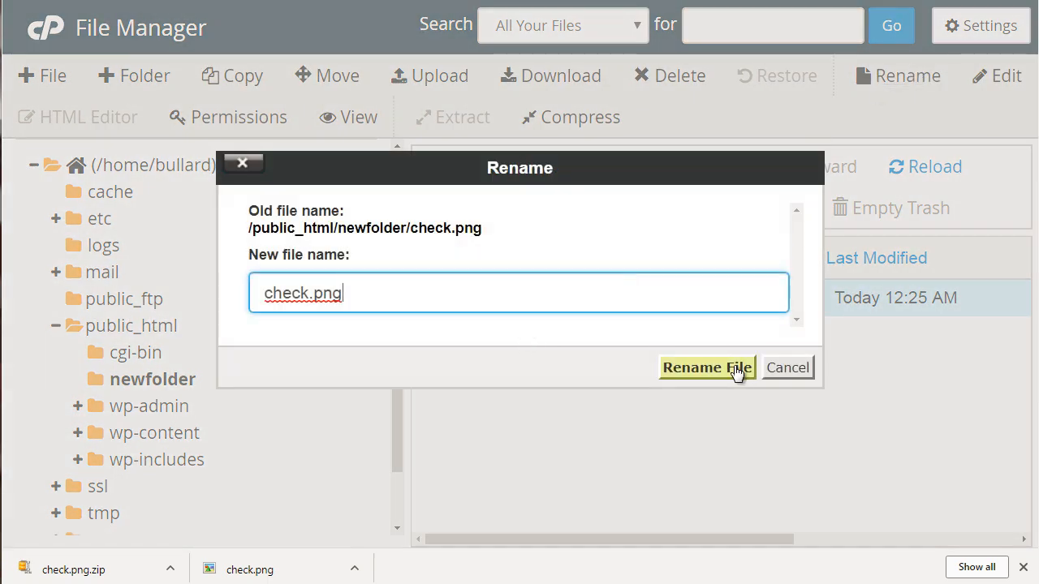
click(786, 369)
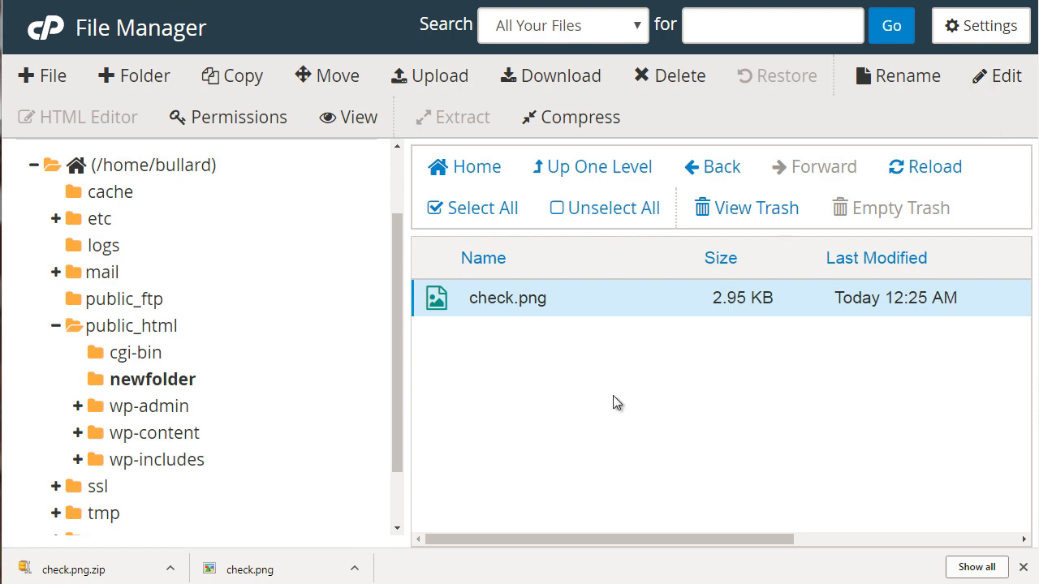
click(998, 79)
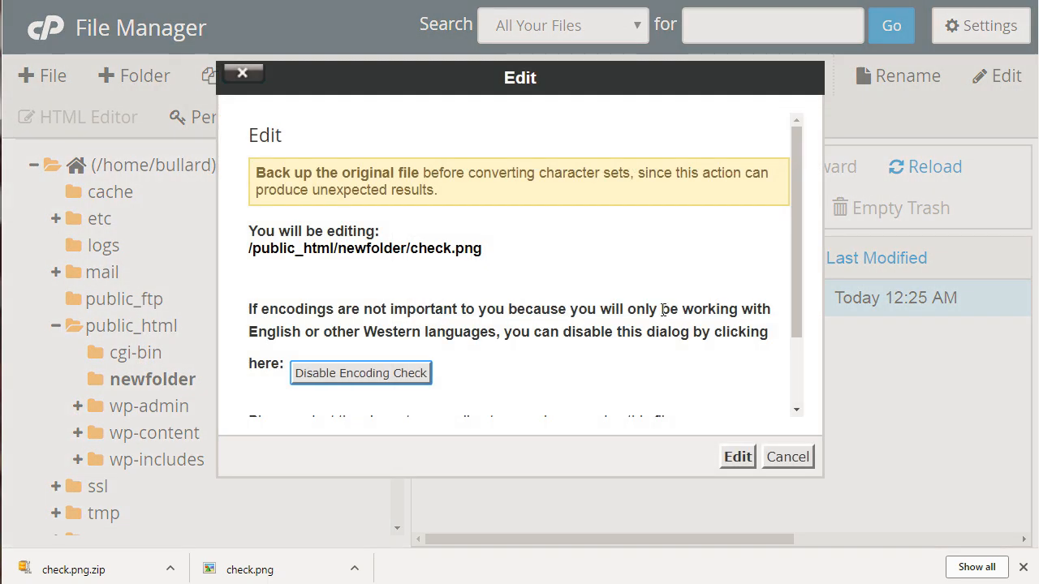
click(784, 458)
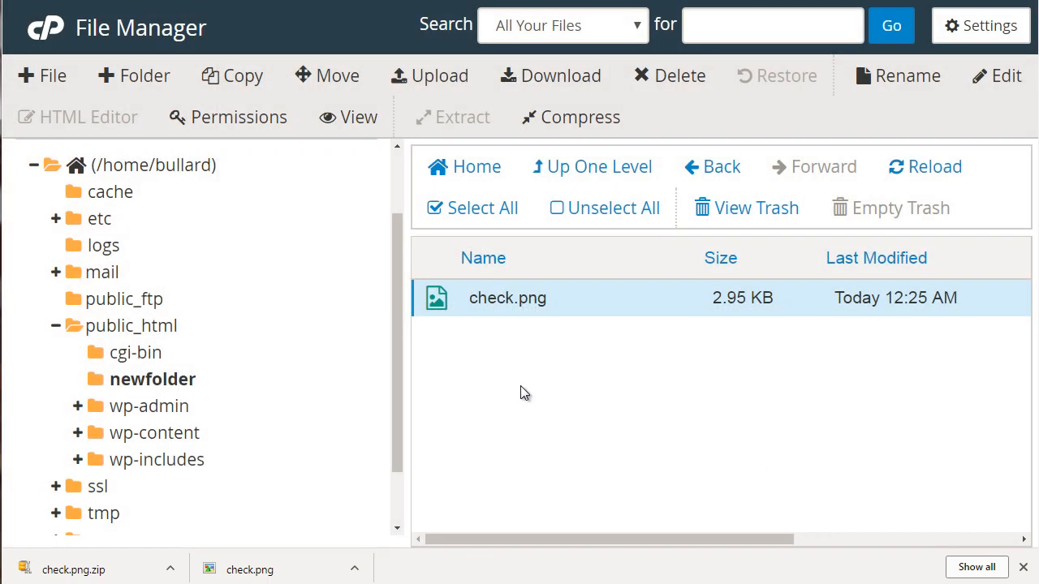
Step: Create an empty text file named file.txt in /public_html/newfolder
click(48, 76)
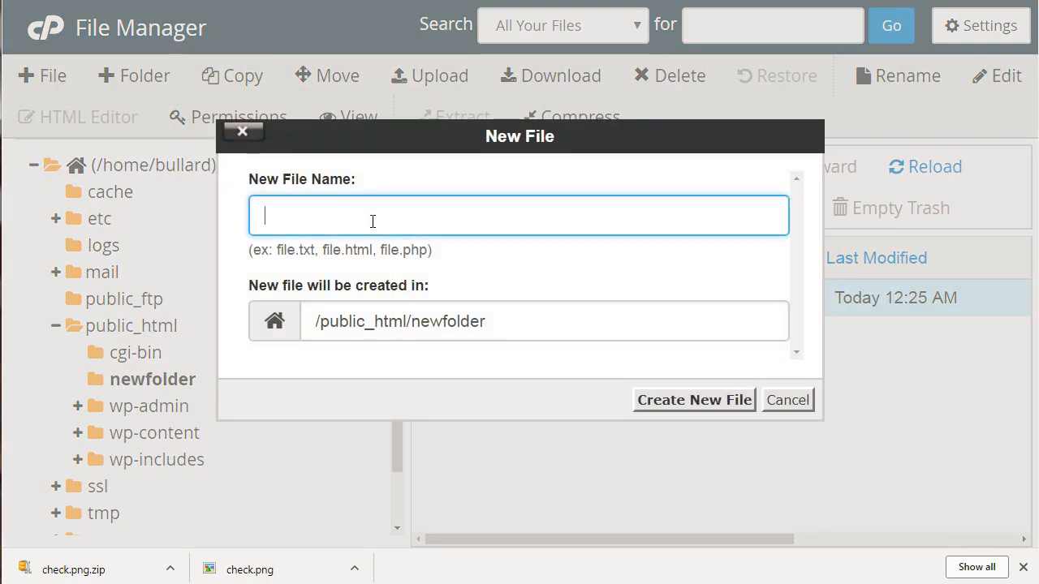
text(file.txt)
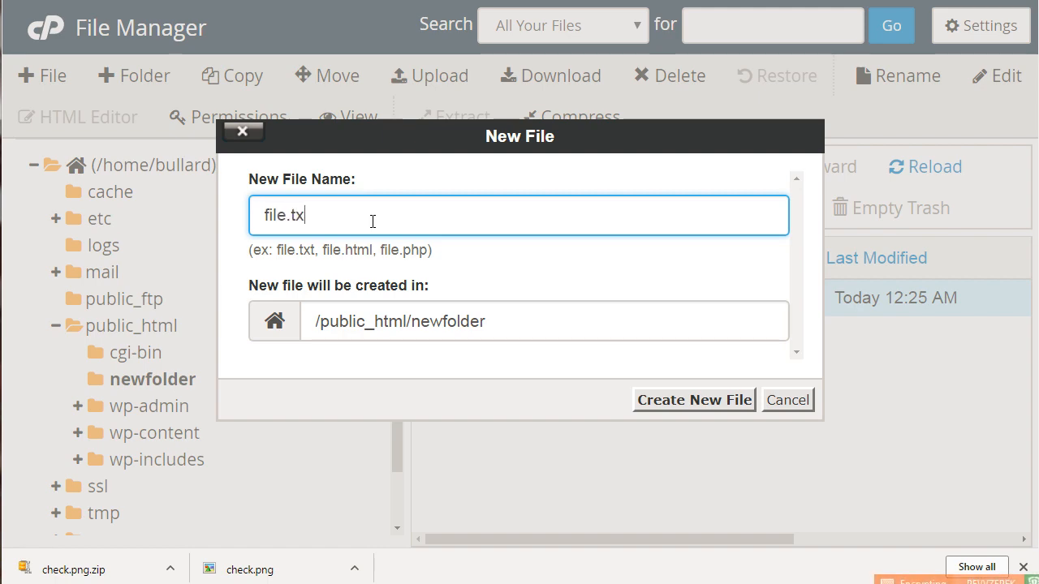
click(694, 401)
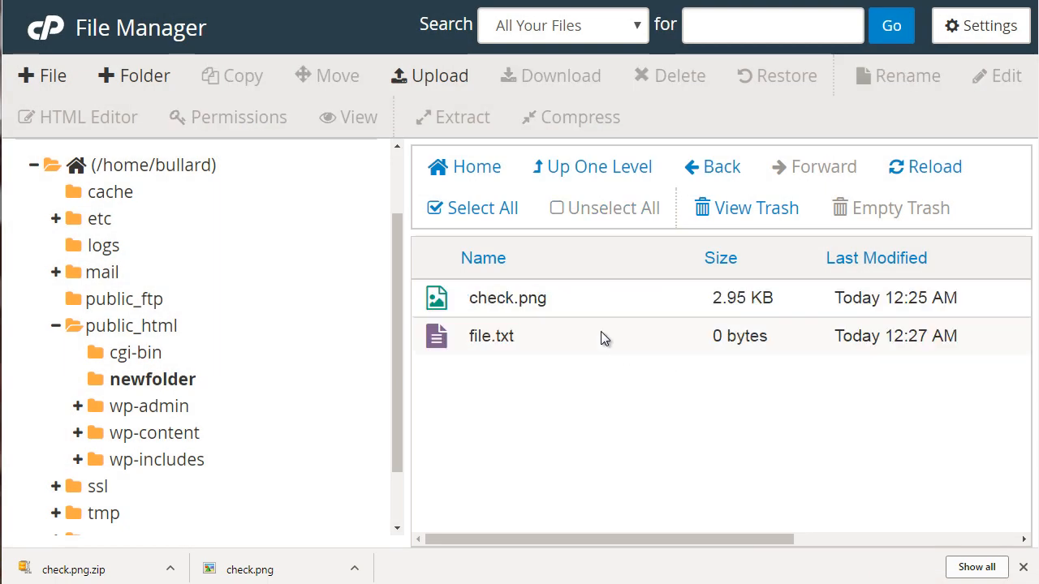
Step: Open file.txt in the text editor to view it, and close the editor without adding content
click(603, 337)
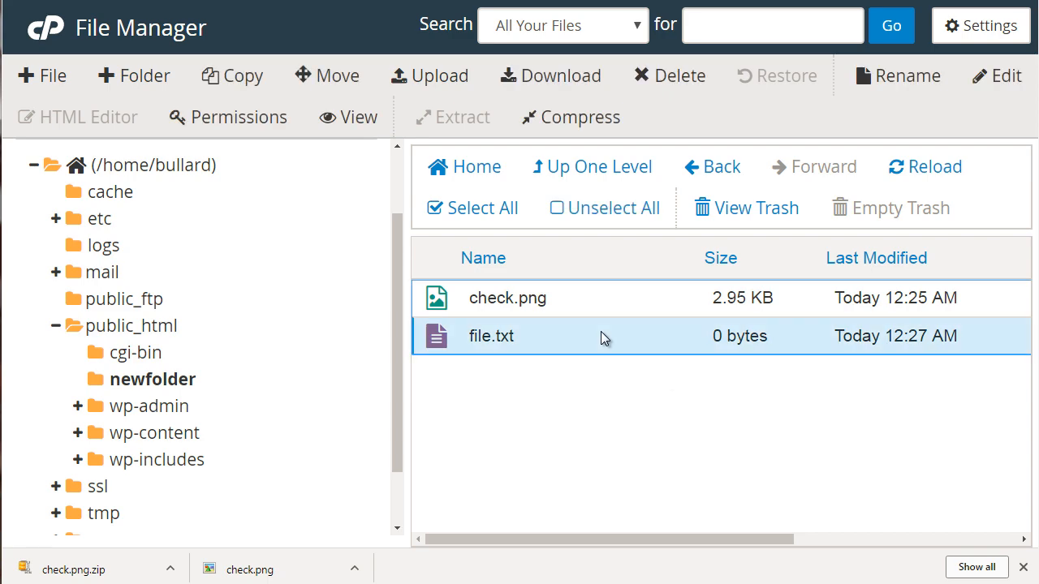
click(1012, 81)
click(735, 460)
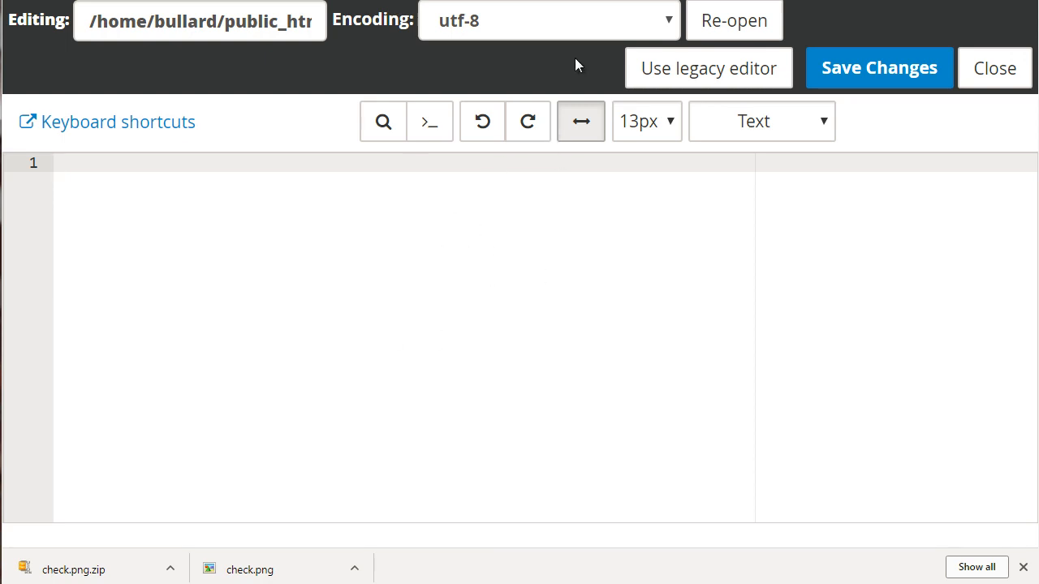
key(ctrl+w)
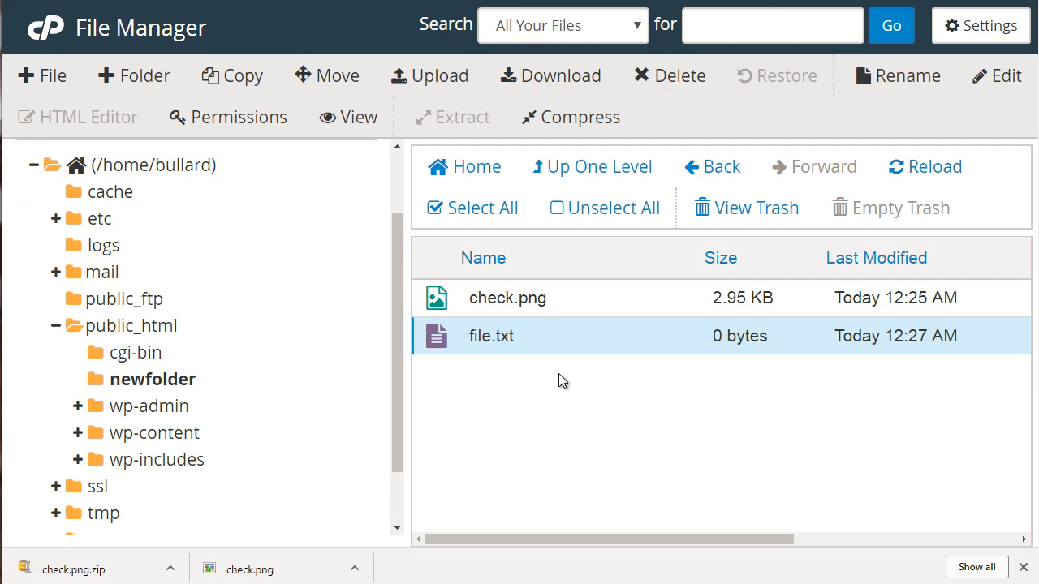
Step: Create an empty HTML file named file.html in /public_html/newfolder
click(54, 75)
text(file.ht)
key(BackSpace)
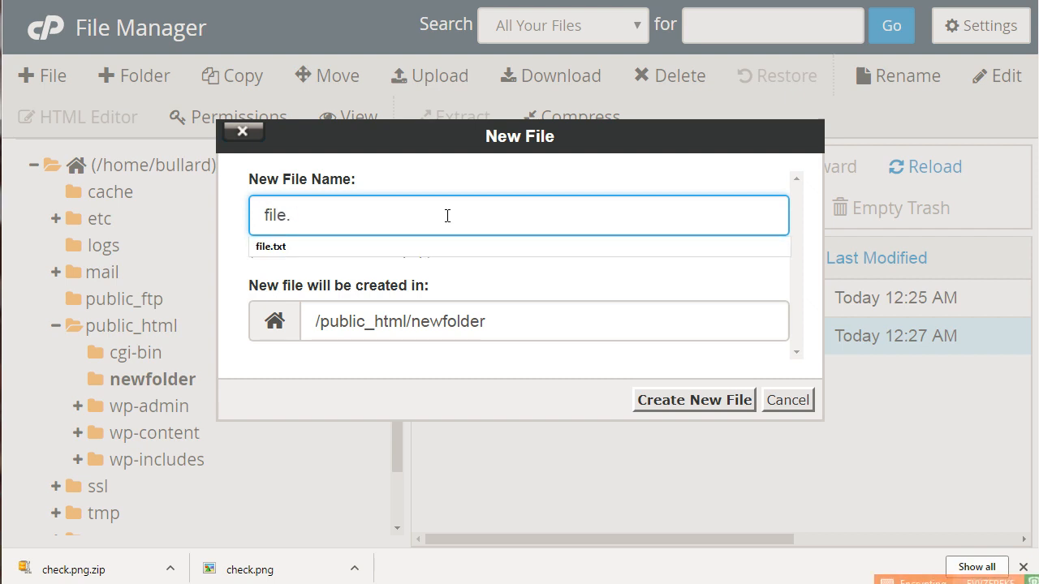
text(html)
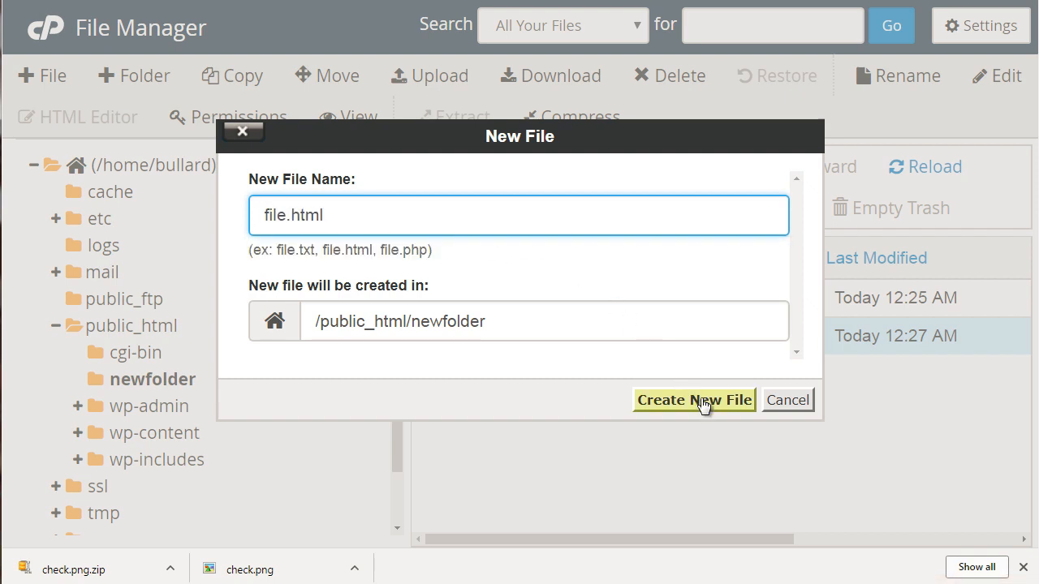
click(703, 403)
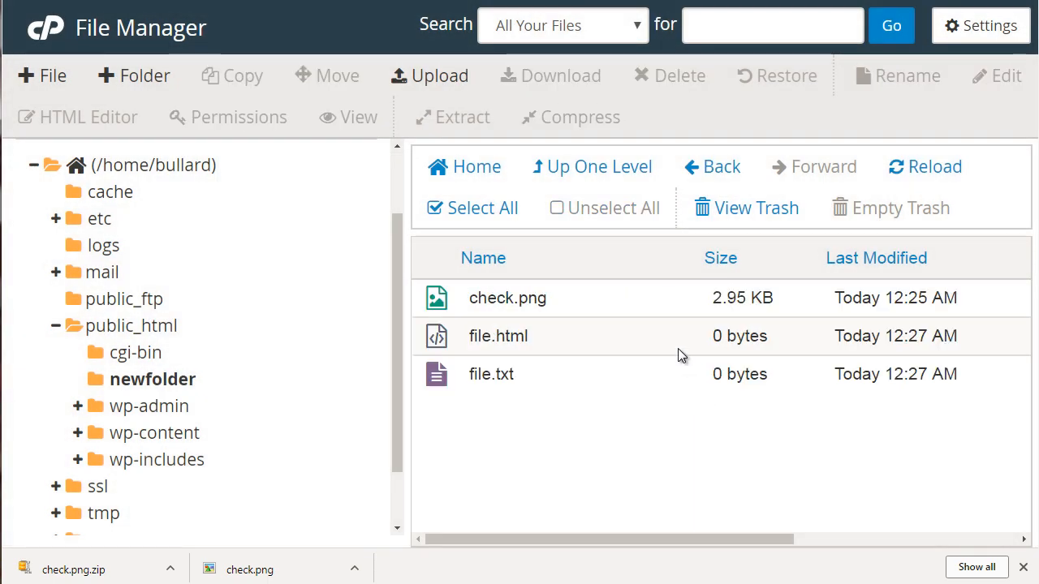
Step: Open file.html in the HTML Editor to view its blank page, and close the editor without adding content
click(678, 355)
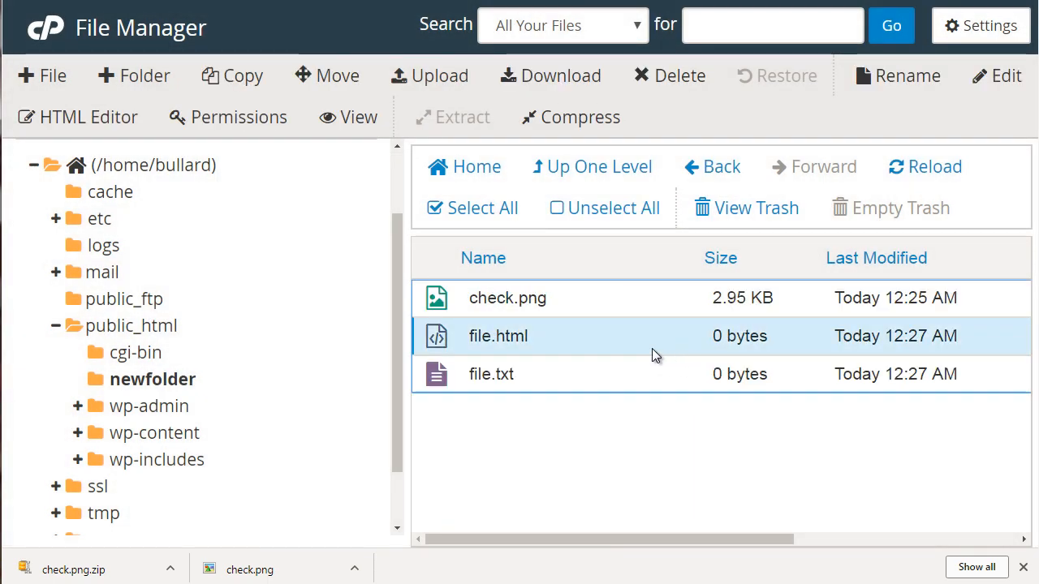
click(123, 118)
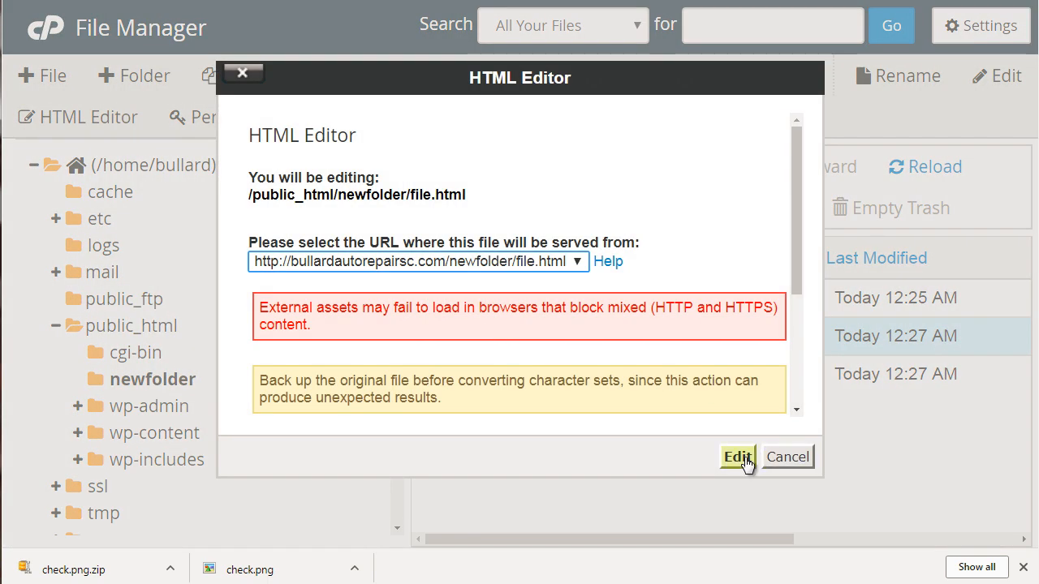
click(737, 458)
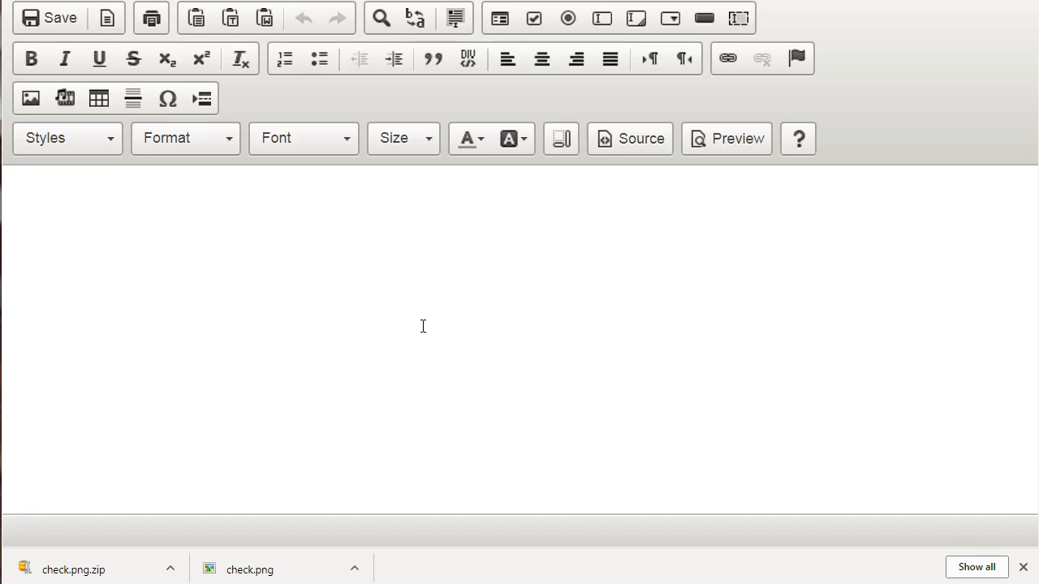
click(386, 282)
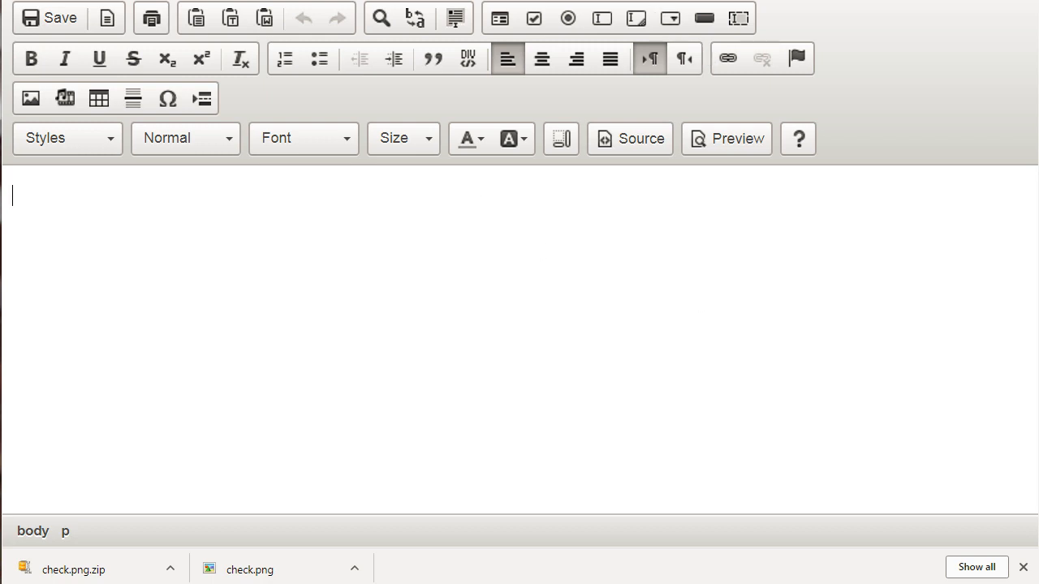
key(ctrl+w)
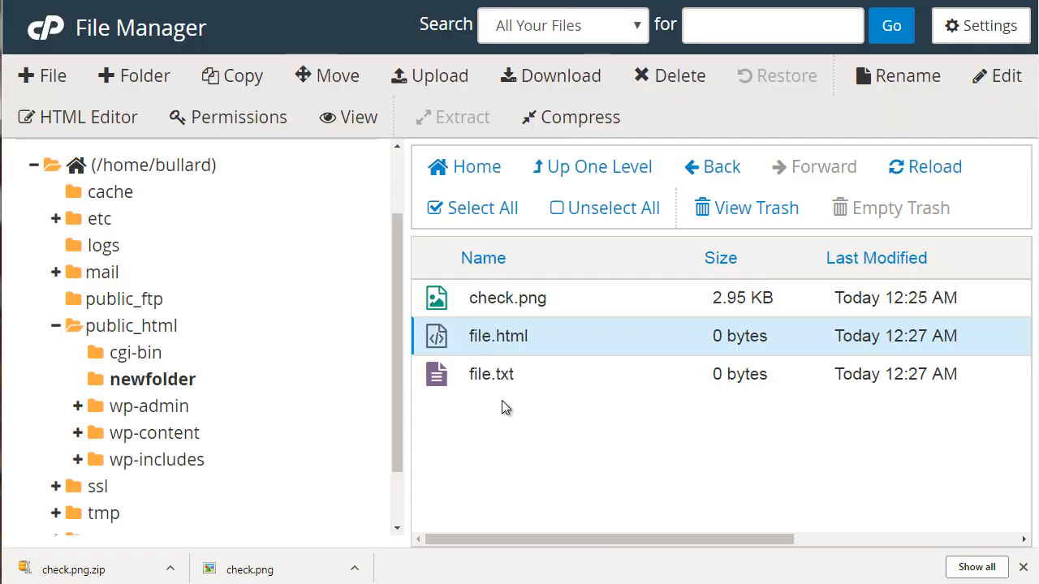
Step: Look at the user, group and world permissions of file.html, and cancel without applying any change
click(274, 122)
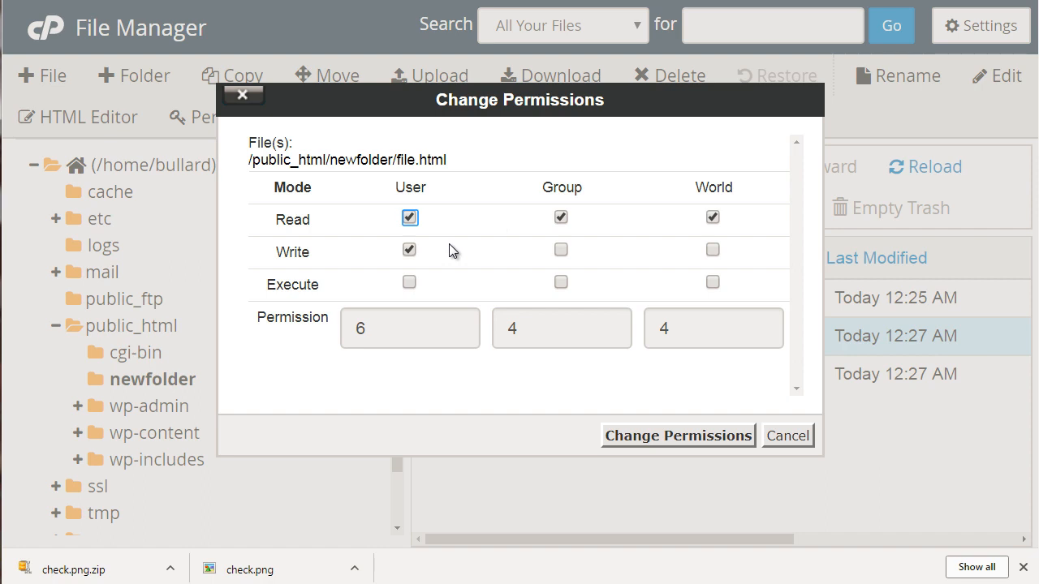
click(711, 216)
click(784, 443)
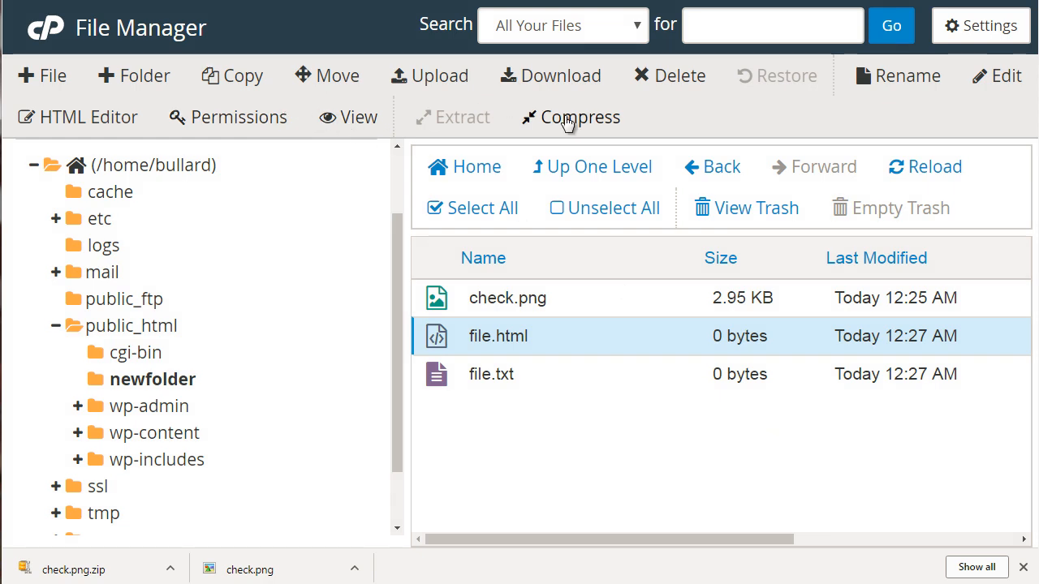